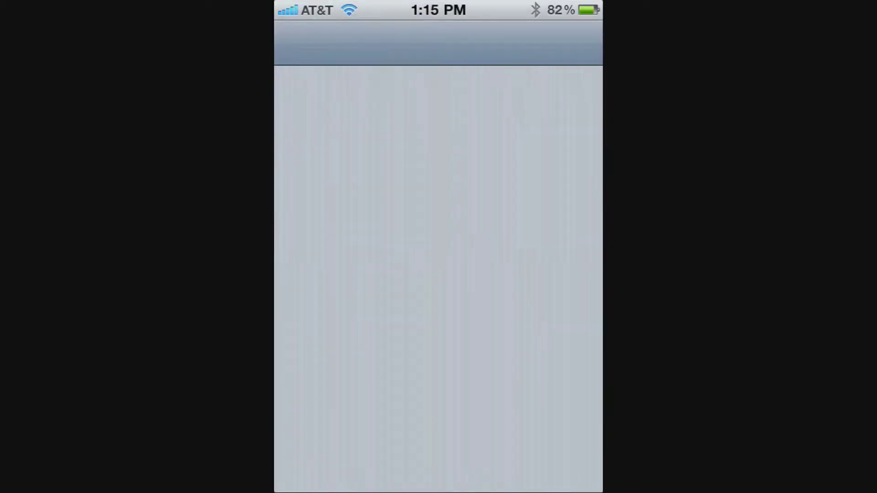
{"action": "left_click_drag", "start_coordinate": [544, 405], "coordinate": [544, 180]}
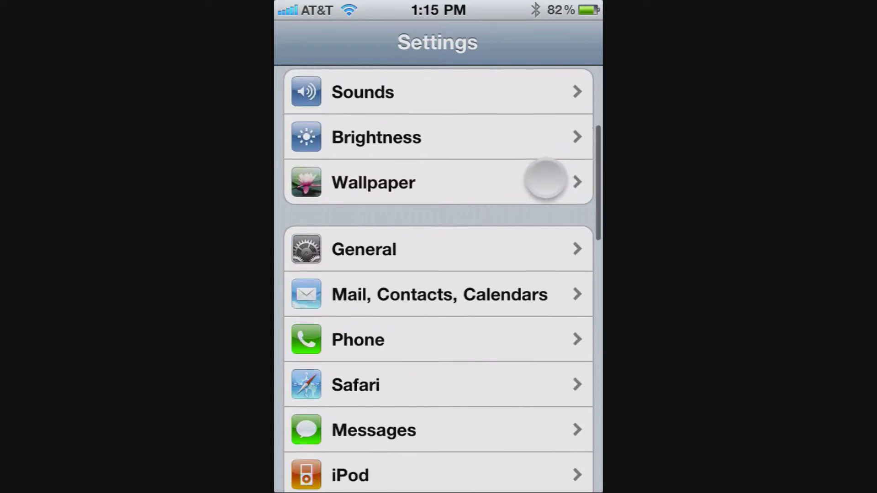
- Delete the Gmail Exchange account under Mail, Contacts, Calendars, then return to main Settings
{"action": "left_click", "coordinate": [516, 281]}
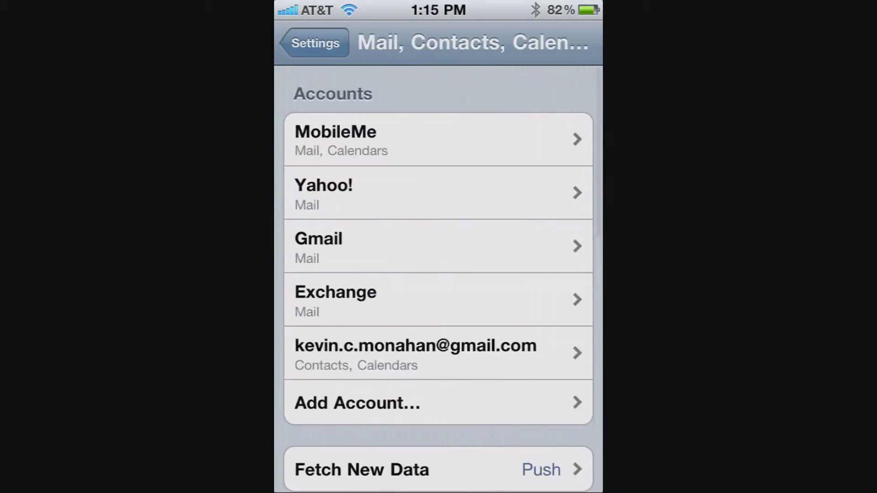
{"action": "left_click", "coordinate": [526, 355]}
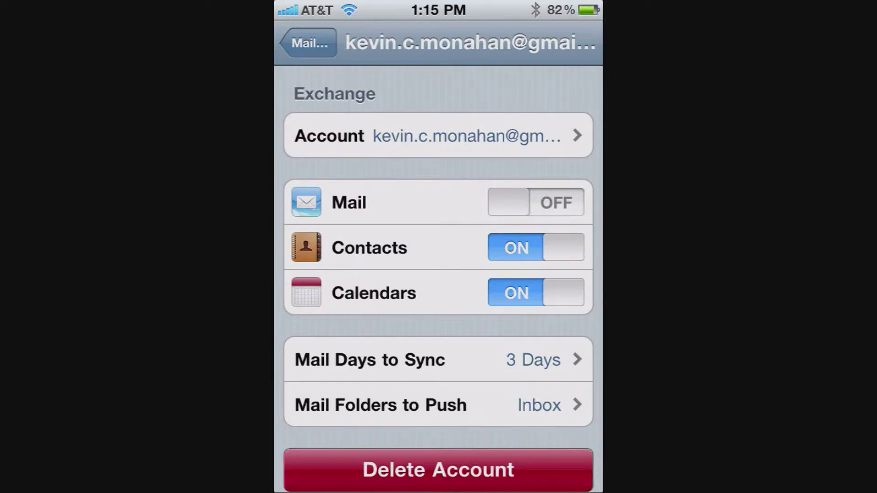
{"action": "left_click", "coordinate": [438, 470]}
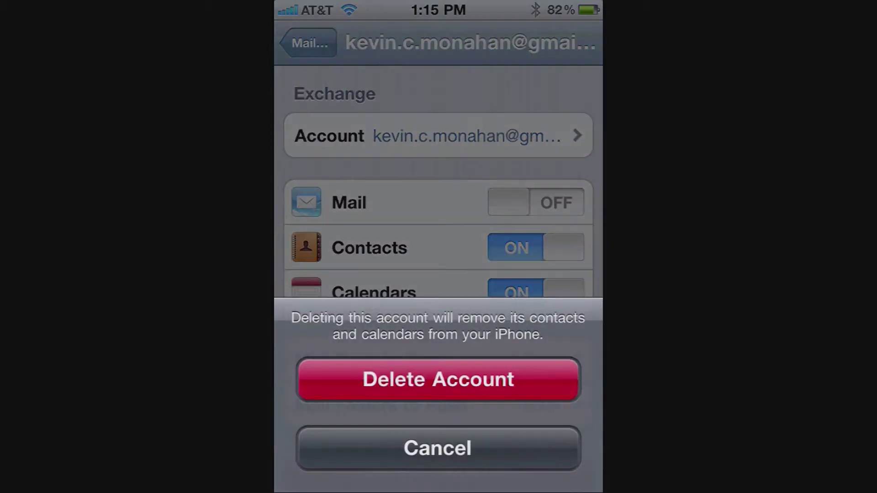
{"action": "left_click", "coordinate": [438, 446]}
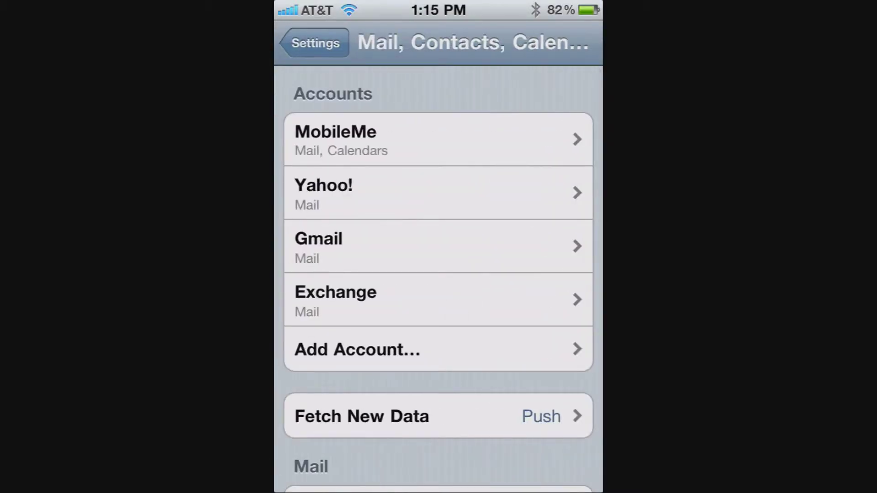
{"action": "left_click", "coordinate": [316, 42]}
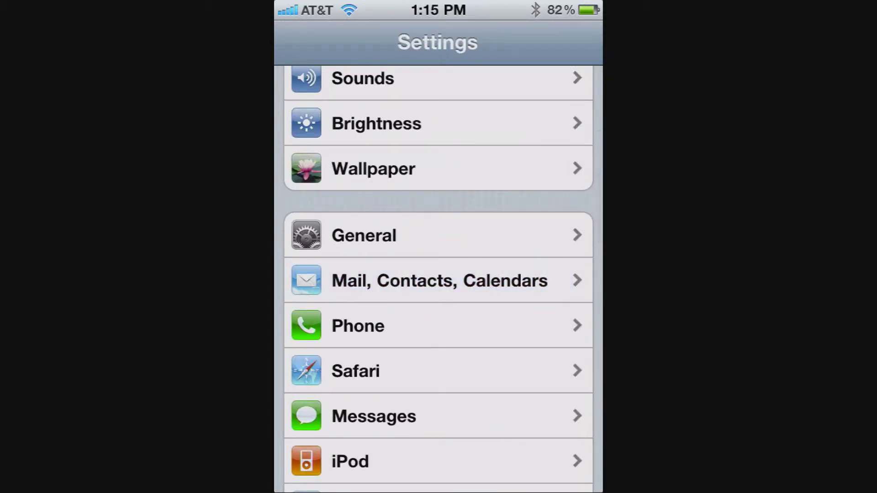
- Reopen Settings and add a new Microsoft Exchange account from Mail, Contacts, Calendars
{"action": "key", "text": "super"}
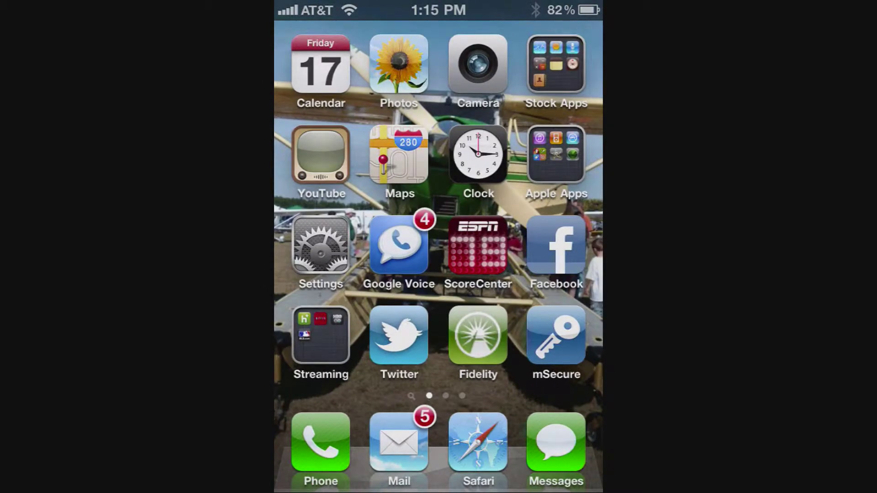
{"action": "left_click", "coordinate": [322, 247]}
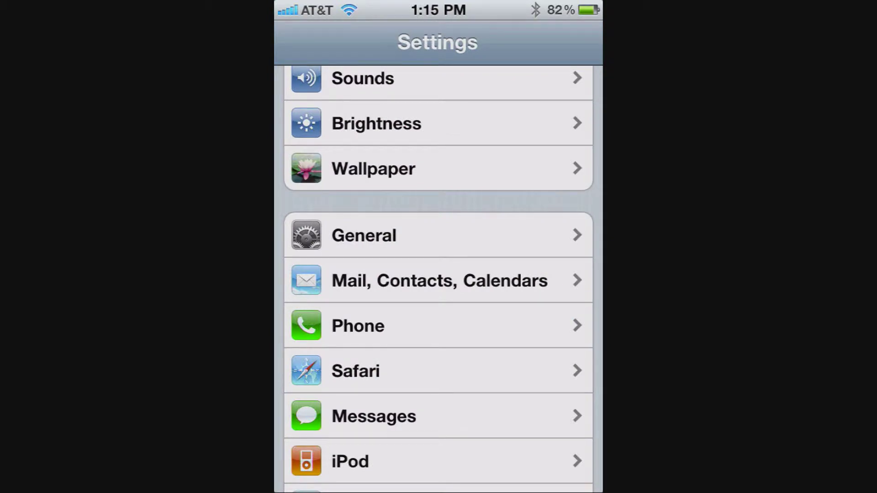
{"action": "left_click", "coordinate": [439, 280]}
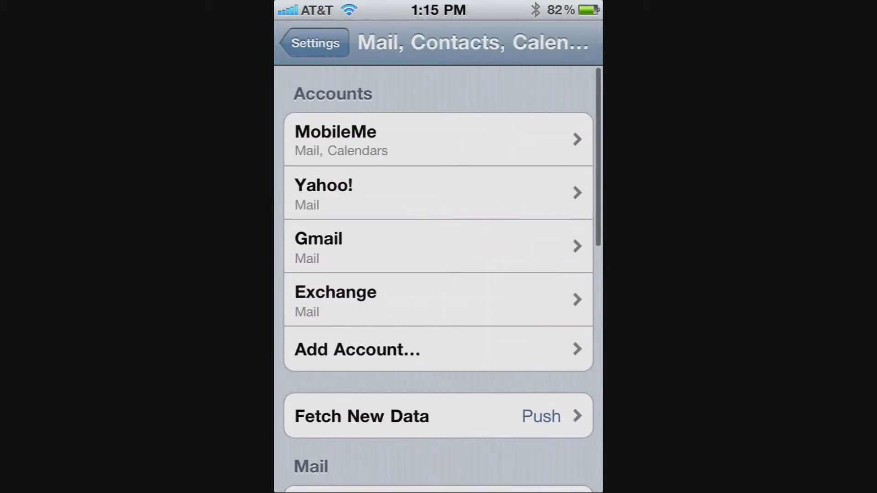
{"action": "left_click", "coordinate": [532, 362]}
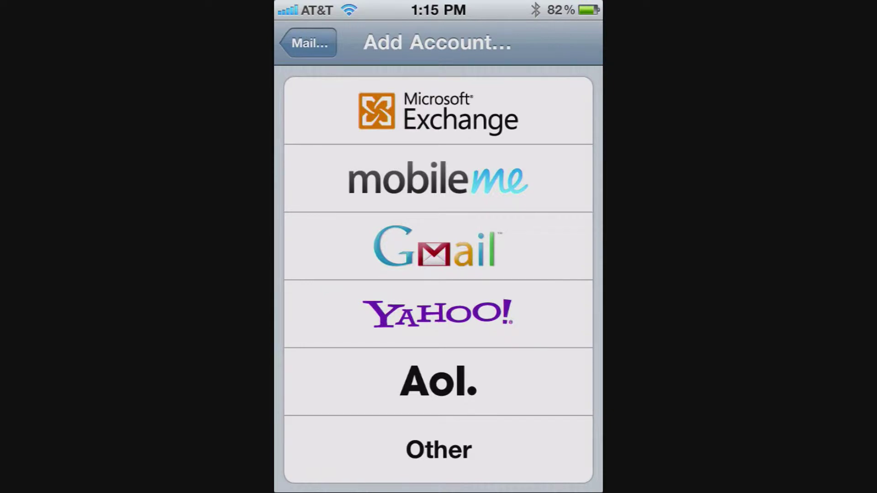
{"action": "left_click", "coordinate": [532, 111]}
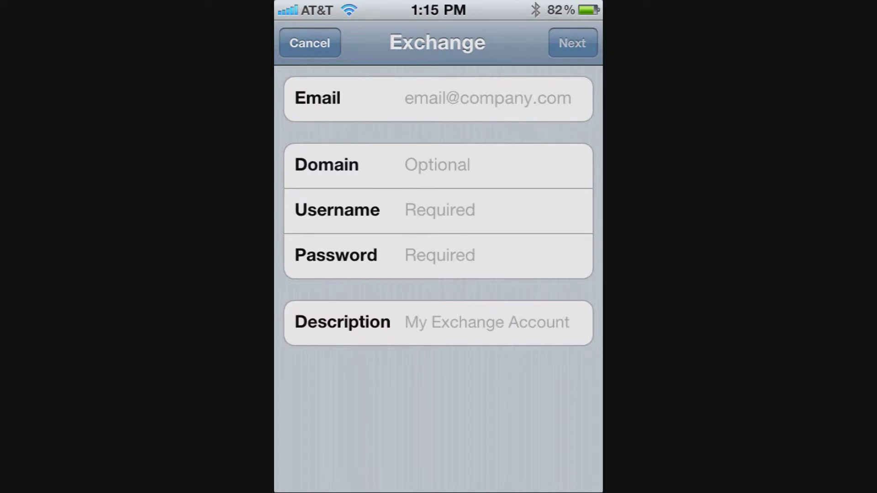
{"action": "left_click", "coordinate": [516, 97]}
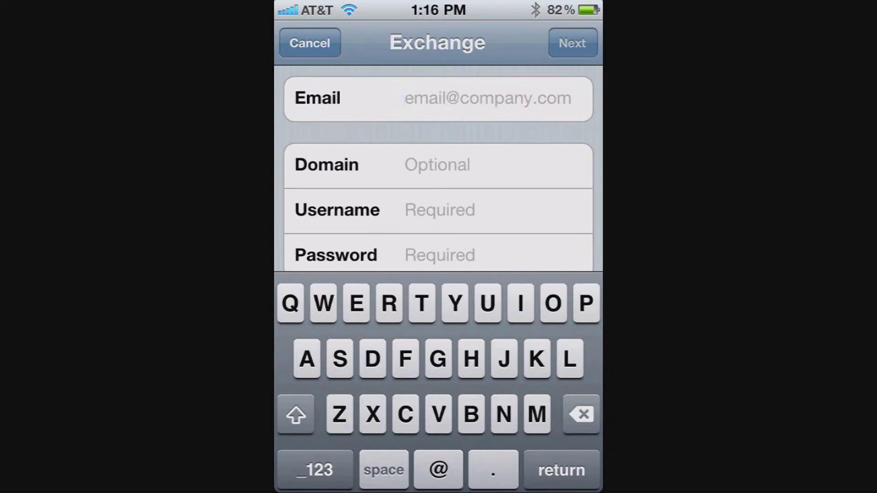
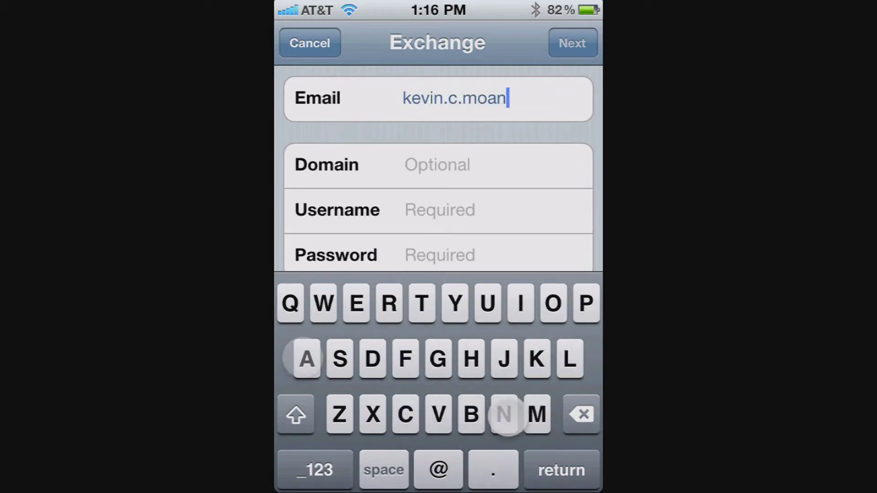
{"action": "left_click", "coordinate": [582, 414]}
{"action": "left_click", "coordinate": [582, 414]}
{"action": "left_click", "coordinate": [504, 414]}
{"action": "left_click", "coordinate": [307, 359]}
{"action": "left_click", "coordinate": [472, 359]}
{"action": "left_click", "coordinate": [307, 358]}
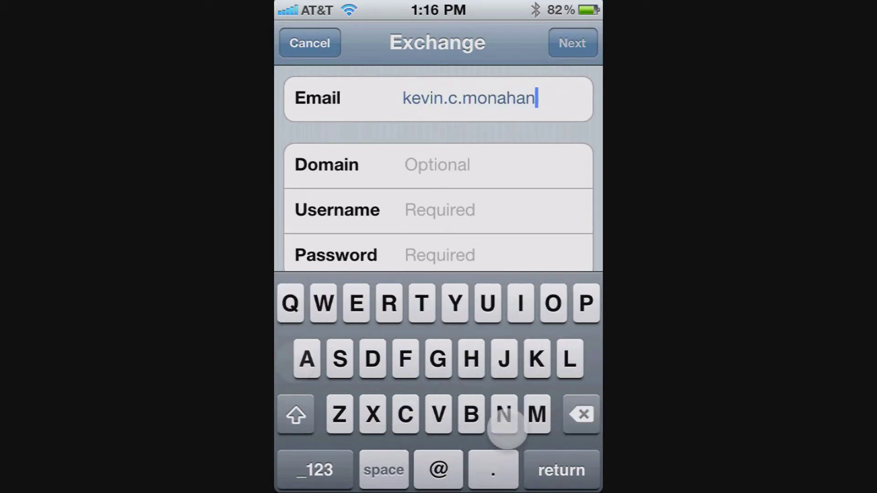
{"action": "left_click", "coordinate": [439, 471]}
{"action": "left_click", "coordinate": [438, 358]}
{"action": "left_click", "coordinate": [537, 414]}
{"action": "left_click", "coordinate": [307, 358]}
{"action": "left_click", "coordinate": [520, 304]}
{"action": "left_click", "coordinate": [570, 359]}
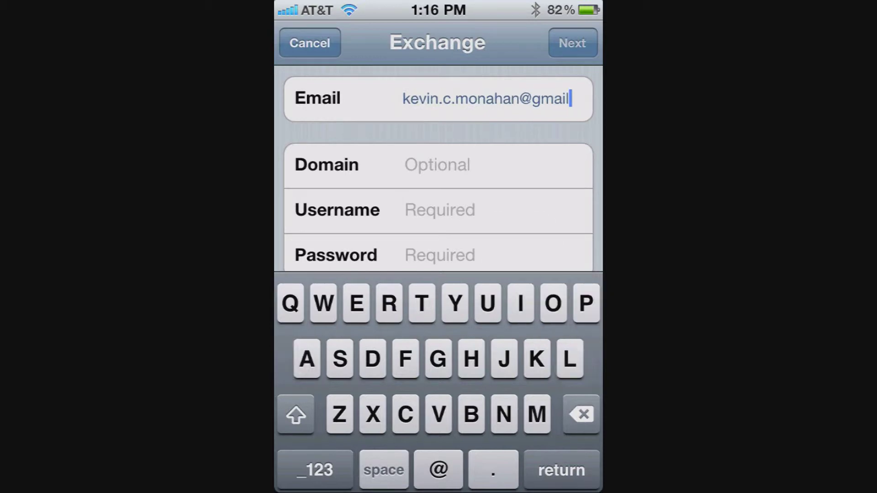
{"action": "left_click", "coordinate": [493, 470]}
{"action": "left_click", "coordinate": [405, 414]}
{"action": "left_click", "coordinate": [554, 304]}
{"action": "left_click", "coordinate": [537, 414]}
{"action": "left_click", "coordinate": [528, 178]}
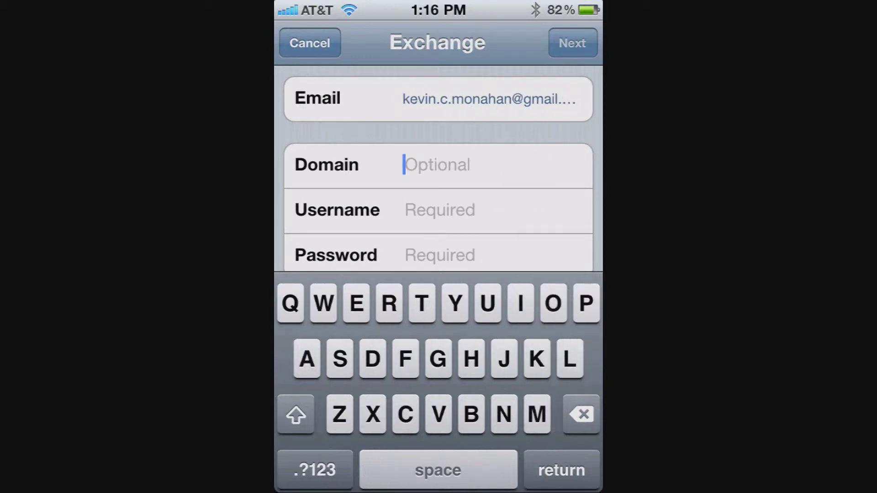
{"action": "left_click", "coordinate": [494, 210]}
{"action": "left_click", "coordinate": [536, 358]}
{"action": "left_click", "coordinate": [357, 303]}
{"action": "left_click", "coordinate": [438, 415]}
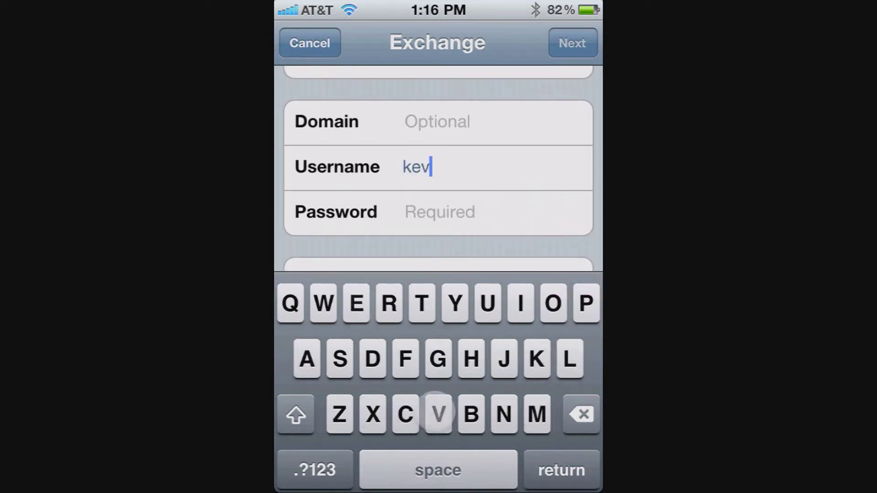
{"action": "left_click", "coordinate": [520, 304]}
{"action": "left_click", "coordinate": [471, 414]}
{"action": "mouse_move", "coordinate": [312, 186]}
{"action": "left_mouse_down"}
{"action": "mouse_move", "coordinate": [311, 206]}
{"action": "mouse_move", "coordinate": [312, 185]}
{"action": "left_mouse_up"}
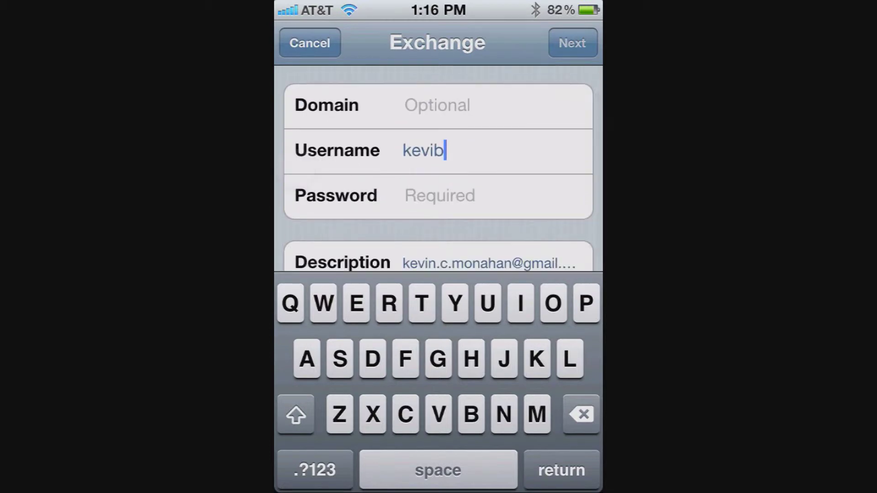
{"action": "left_click", "coordinate": [583, 414]}
{"action": "left_click", "coordinate": [504, 414]}
{"action": "left_click", "coordinate": [315, 470]}
{"action": "left_click", "coordinate": [347, 414]}
{"action": "left_click", "coordinate": [315, 470]}
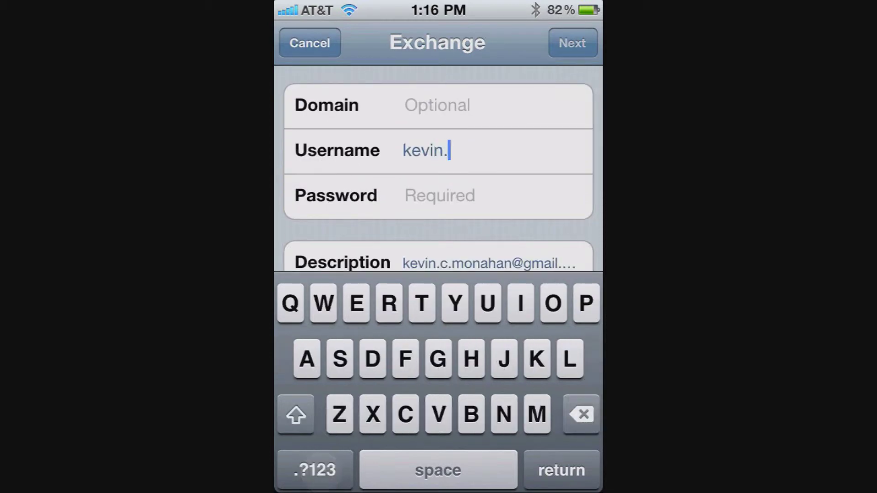
{"action": "left_click", "coordinate": [404, 414]}
{"action": "left_click", "coordinate": [315, 471]}
{"action": "left_click", "coordinate": [347, 414]}
{"action": "left_click", "coordinate": [316, 470]}
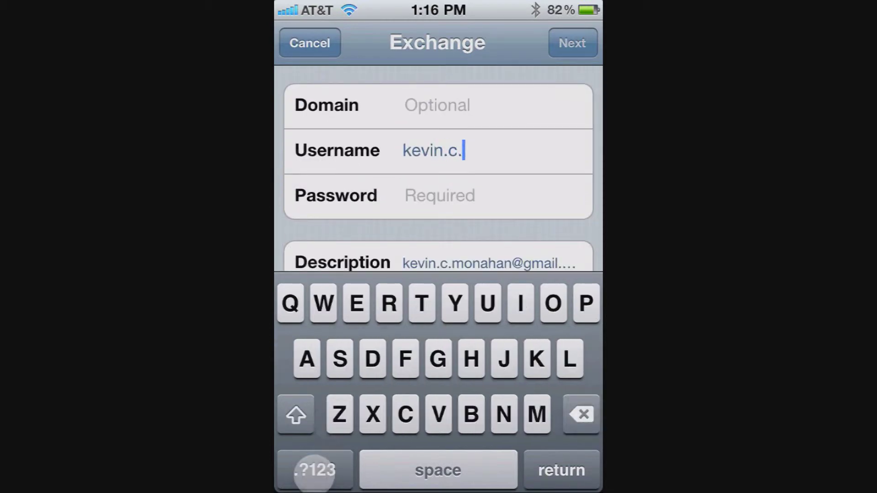
{"action": "left_click", "coordinate": [536, 358]}
{"action": "left_click", "coordinate": [552, 304]}
{"action": "left_click", "coordinate": [504, 414]}
{"action": "left_click", "coordinate": [316, 471]}
{"action": "left_click", "coordinate": [554, 359]}
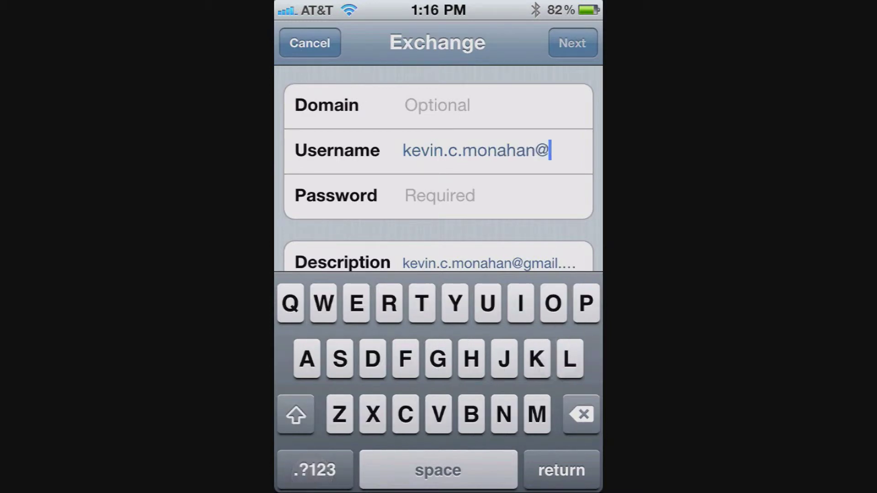
{"action": "left_click", "coordinate": [439, 359]}
{"action": "left_click", "coordinate": [537, 414]}
{"action": "left_click", "coordinate": [307, 358]}
{"action": "left_click", "coordinate": [521, 303]}
{"action": "left_click", "coordinate": [573, 358]}
{"action": "left_click", "coordinate": [315, 471]}
{"action": "left_click", "coordinate": [346, 414]}
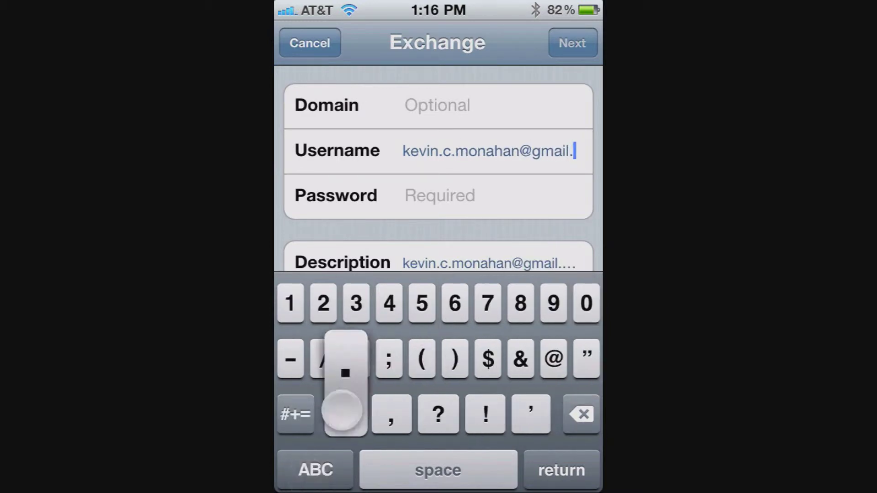
{"action": "left_click", "coordinate": [315, 471]}
{"action": "left_click", "coordinate": [404, 414]}
{"action": "left_click", "coordinate": [554, 303]}
{"action": "left_click", "coordinate": [537, 415]}
- Enter the password and submit the account details for verification
{"action": "left_click_drag", "start_coordinate": [535, 171], "coordinate": [535, 220]}
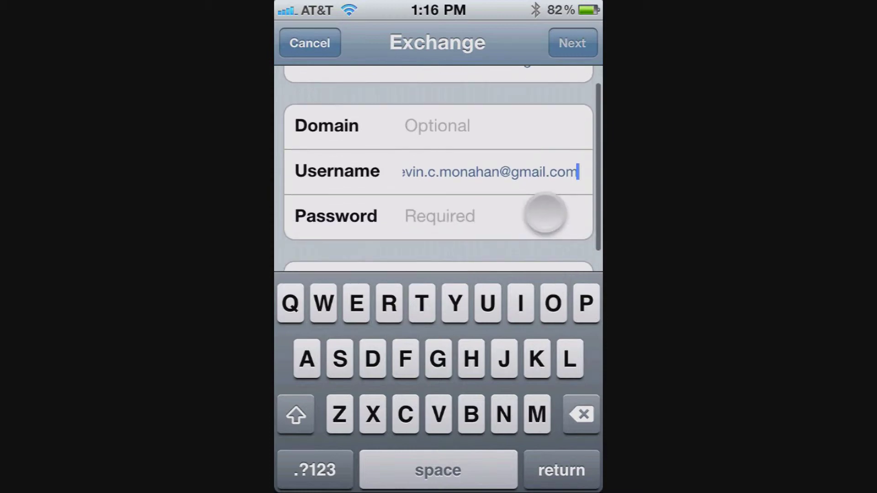
{"action": "left_click", "coordinate": [535, 195]}
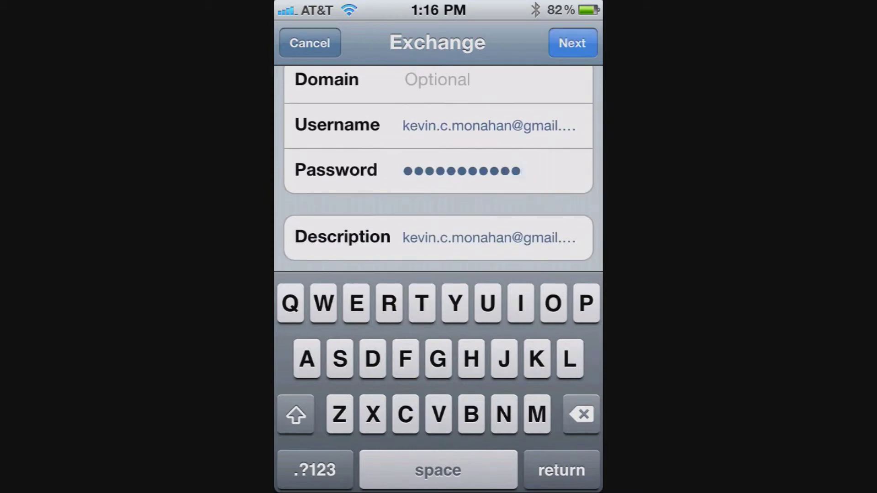
{"action": "left_click_drag", "start_coordinate": [563, 206], "coordinate": [562, 184]}
{"action": "left_click", "coordinate": [573, 43]}
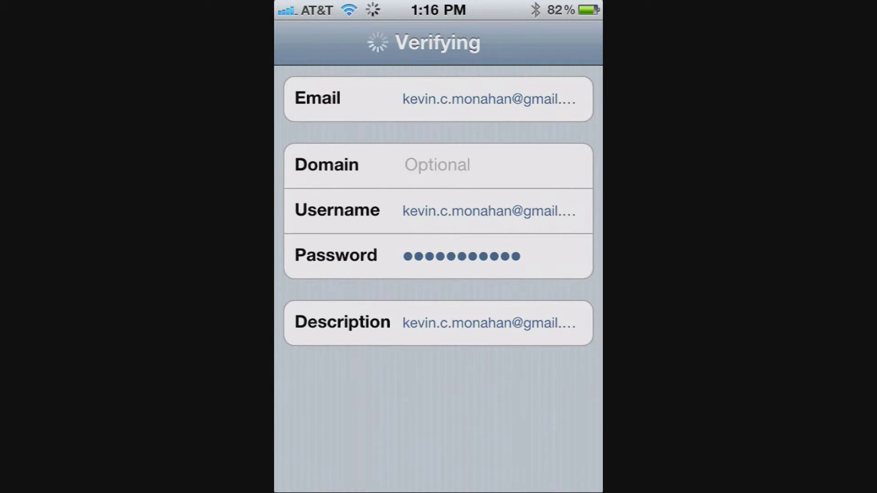
- Enter m.google.com as the Exchange server and submit it for verification
{"action": "left_click", "coordinate": [522, 160]}
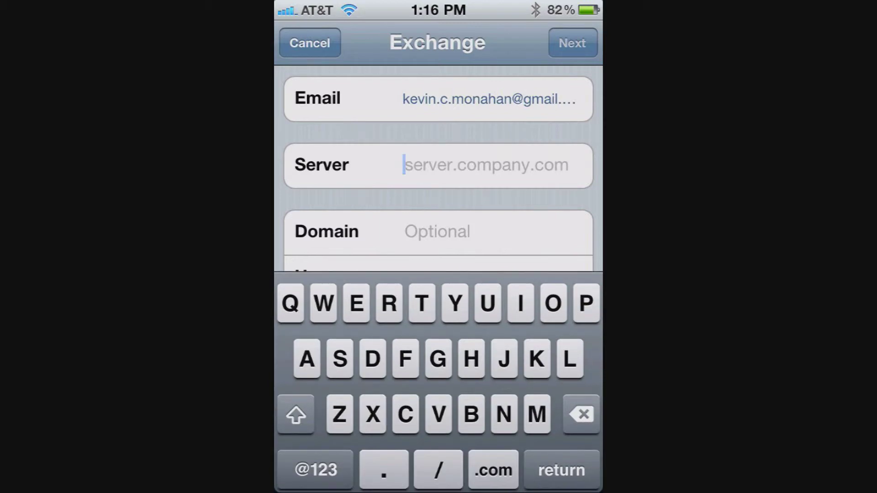
{"action": "type", "text": "m.go"}
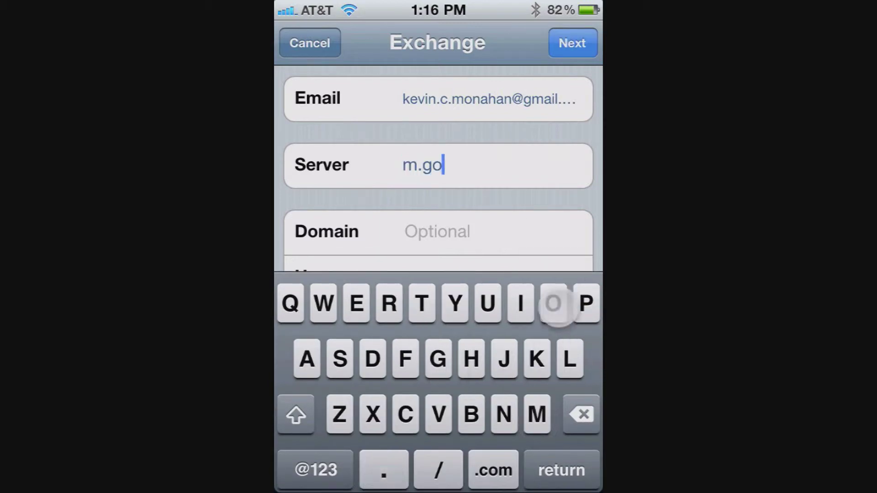
{"action": "type", "text": "ogle.com"}
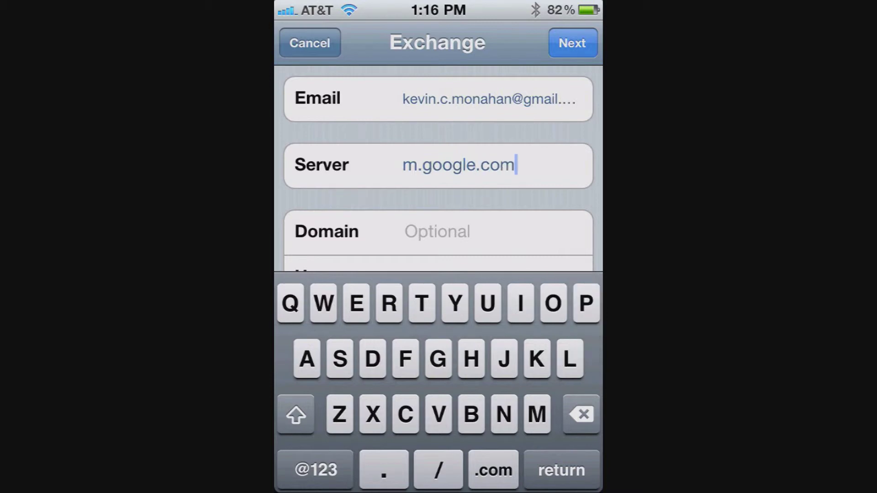
{"action": "left_click", "coordinate": [572, 42]}
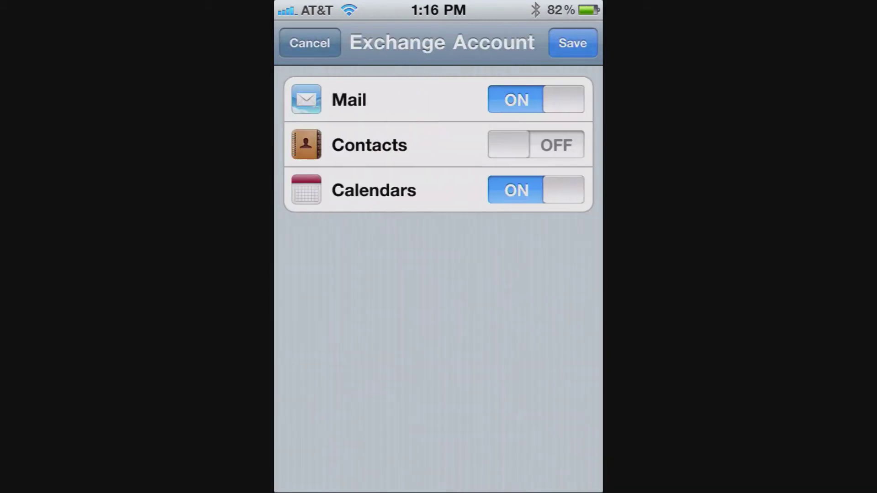
- Turn Mail off and Contacts on, keep existing iPhone contacts, and save the account
{"action": "left_click", "coordinate": [536, 100]}
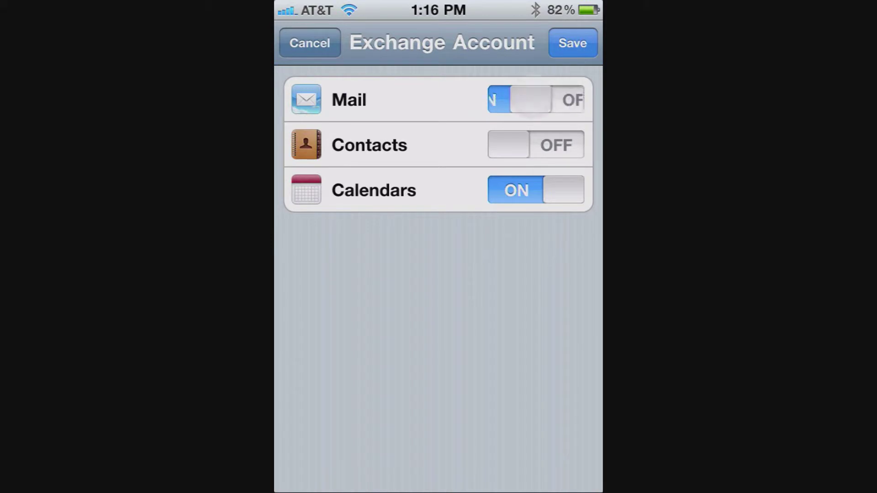
{"action": "left_click", "coordinate": [536, 145]}
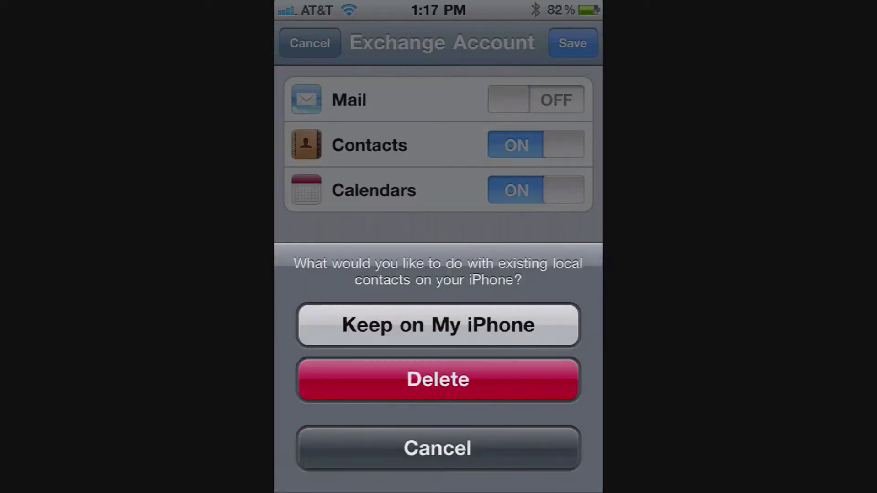
{"action": "left_click", "coordinate": [357, 325]}
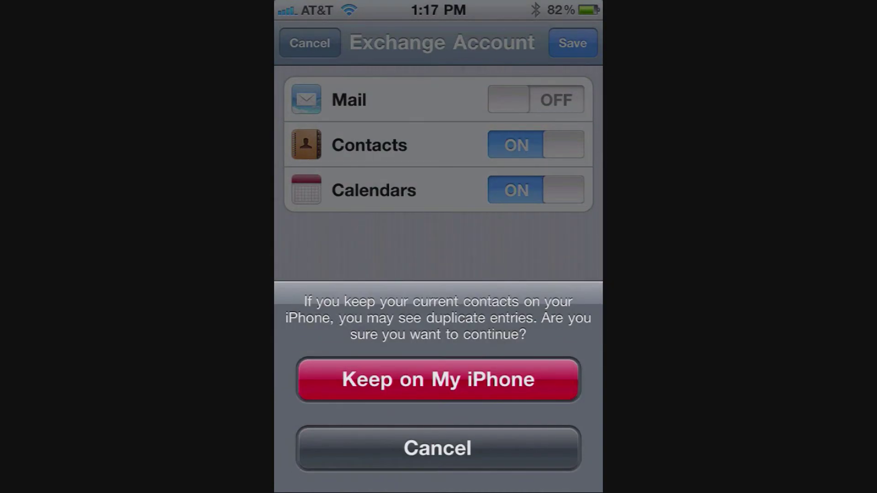
{"action": "left_click", "coordinate": [439, 380]}
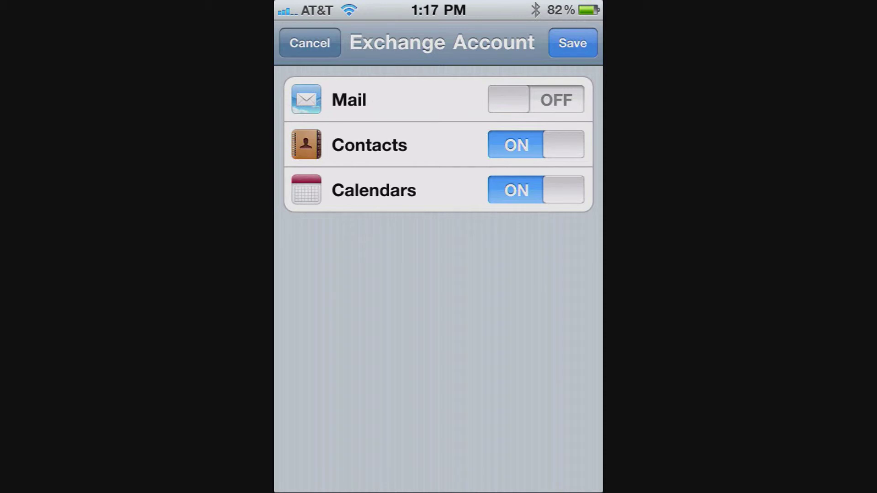
{"action": "left_click", "coordinate": [572, 43]}
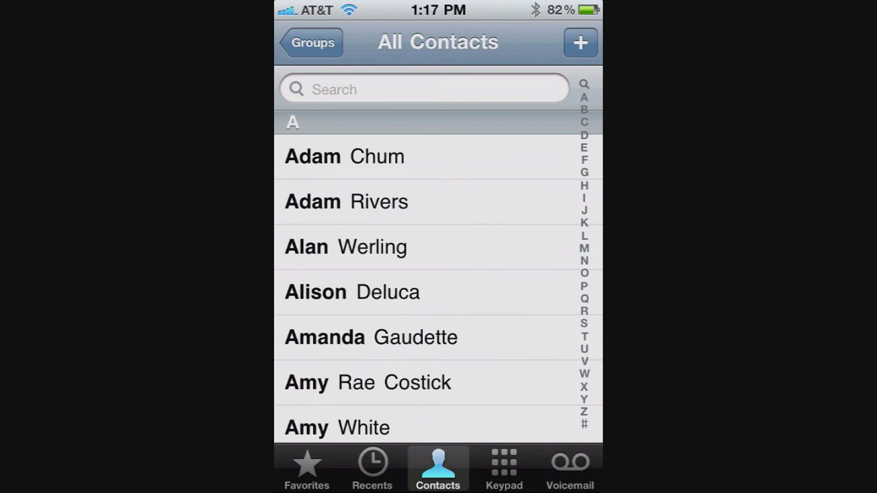
{"action": "left_click_drag", "start_coordinate": [493, 384], "coordinate": [494, 127]}
{"action": "left_click_drag", "start_coordinate": [495, 366], "coordinate": [514, 148]}
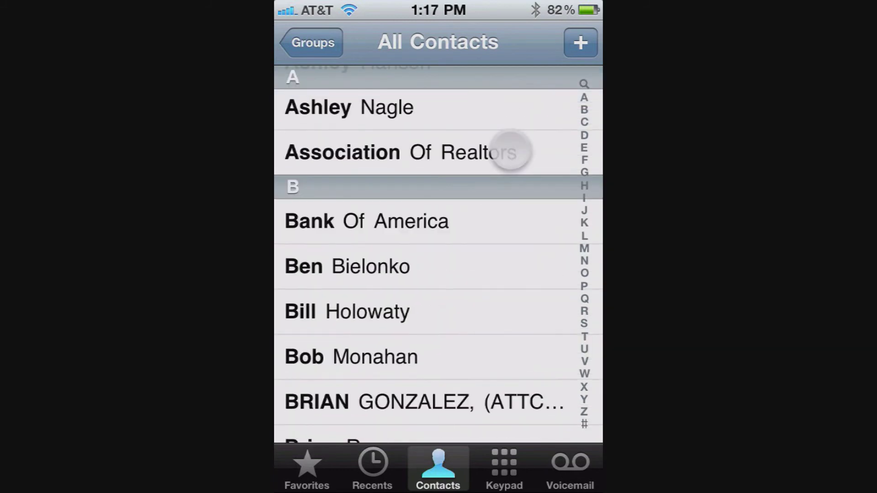
- Scroll through All Contacts and jump to the C section using the index
{"action": "mouse_move", "coordinate": [480, 384]}
{"action": "left_mouse_down"}
{"action": "mouse_move", "coordinate": [480, 138]}
{"action": "mouse_move", "coordinate": [480, 171]}
{"action": "left_mouse_up"}
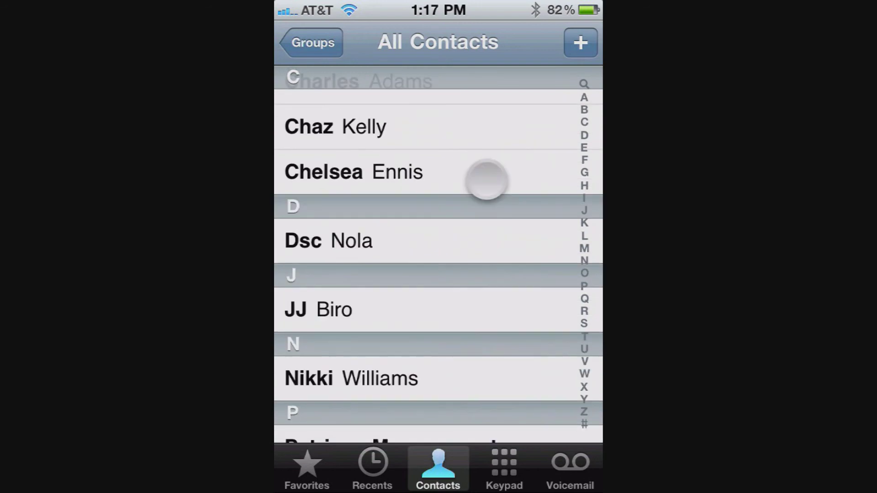
{"action": "left_click_drag", "start_coordinate": [473, 137], "coordinate": [470, 382]}
{"action": "left_click_drag", "start_coordinate": [474, 206], "coordinate": [473, 340]}
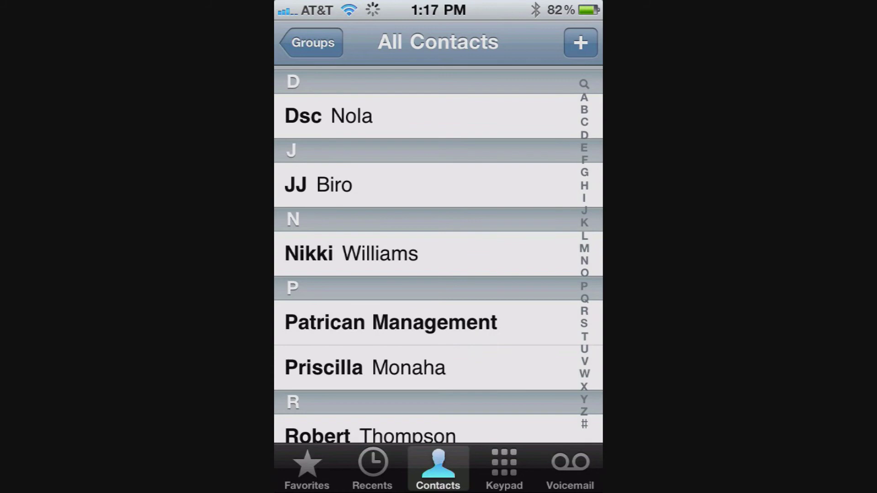
{"action": "left_click", "coordinate": [584, 122]}
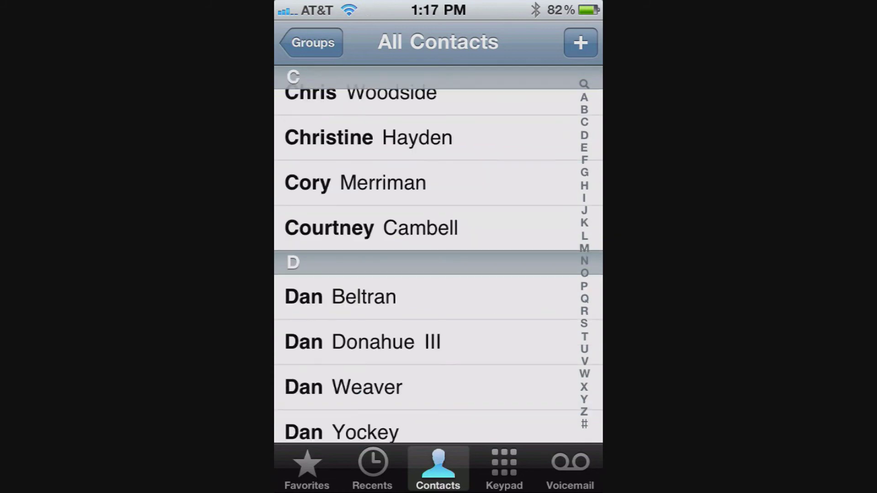
{"action": "left_click_drag", "start_coordinate": [497, 412], "coordinate": [497, 198]}
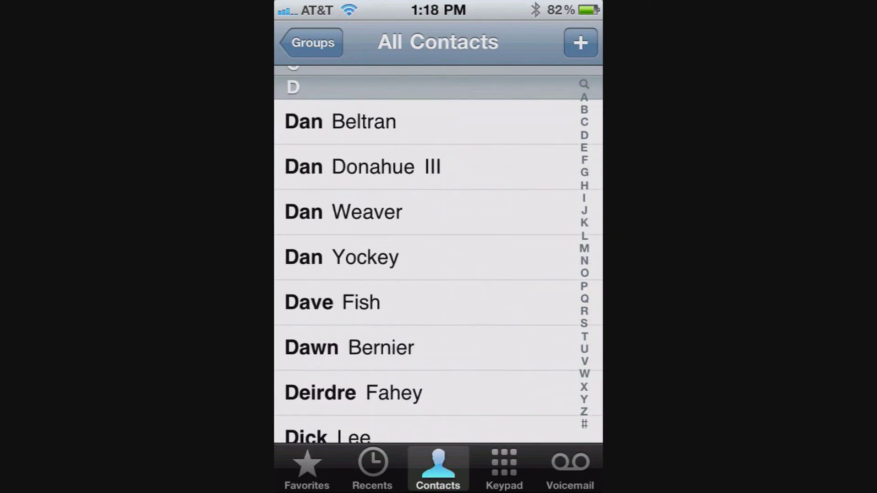